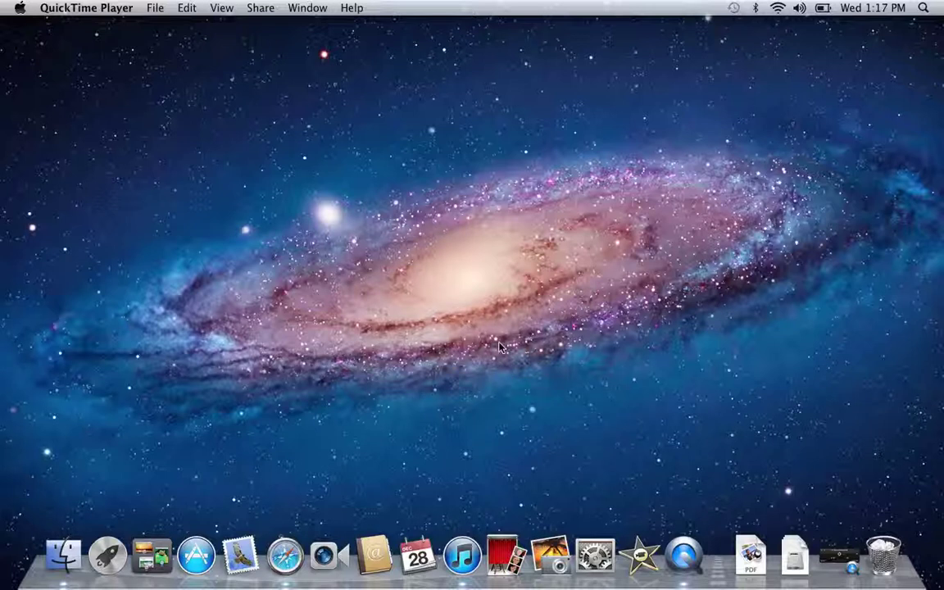
- Launch Safari and replace the Apple start page address with youtube.com from the 'you' autocomplete
left_click(286, 558)
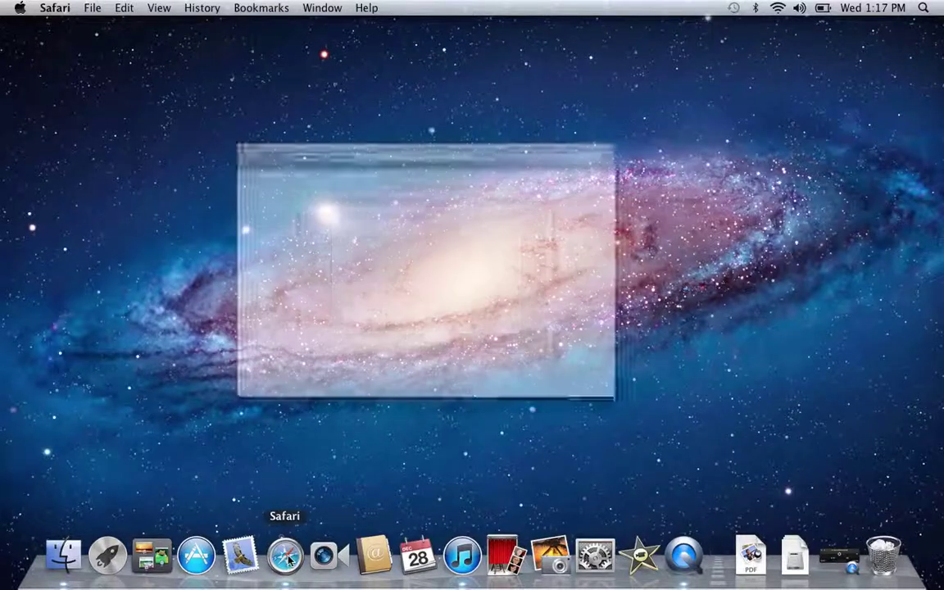
left_click(286, 42)
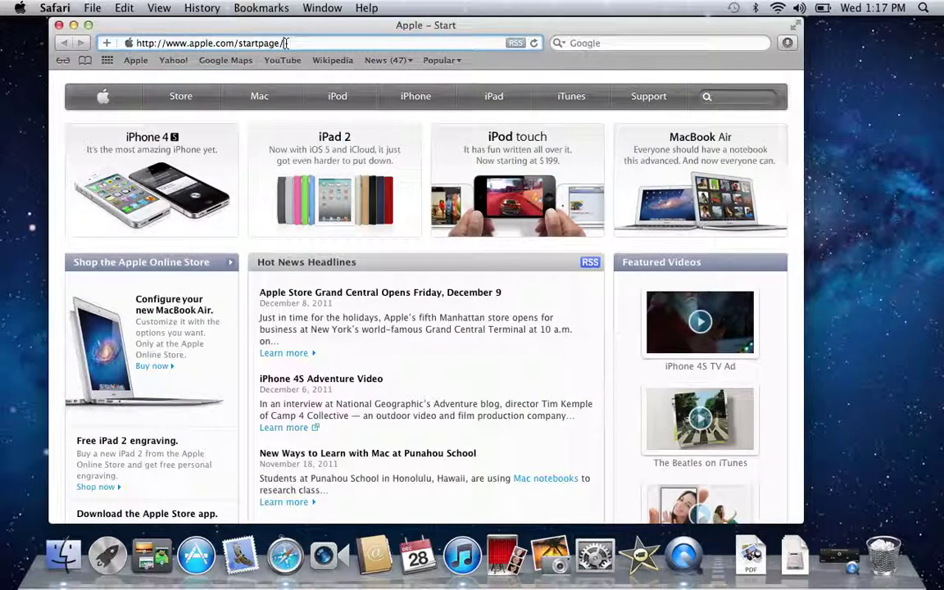
left_click_drag(286, 43, 129, 43)
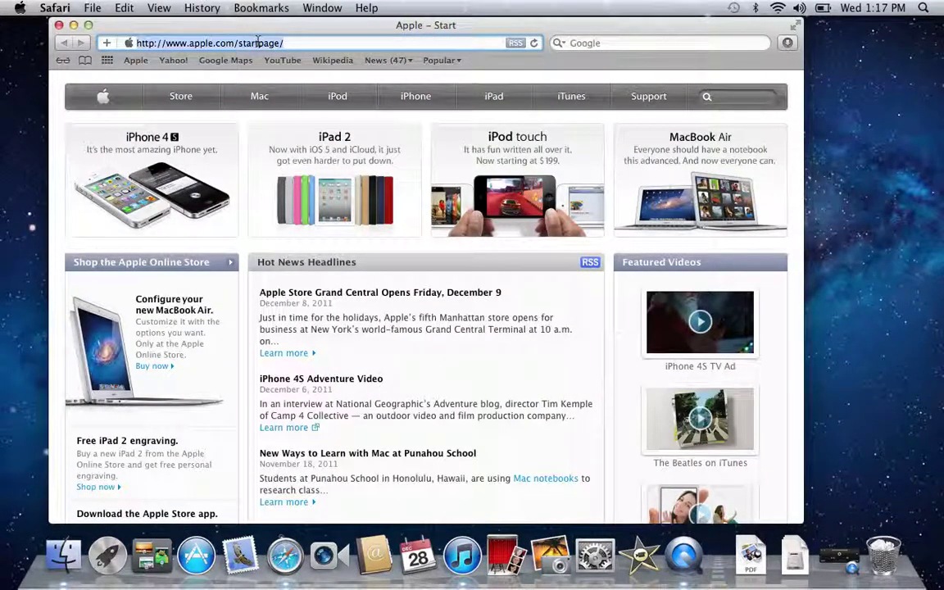
key("BackSpace")
type("youtube.com/")
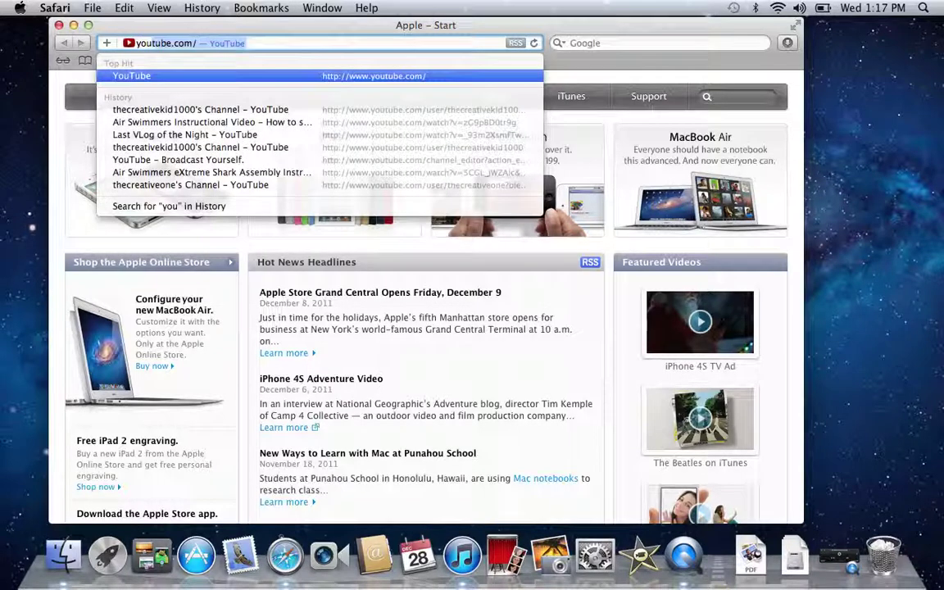
key("Return")
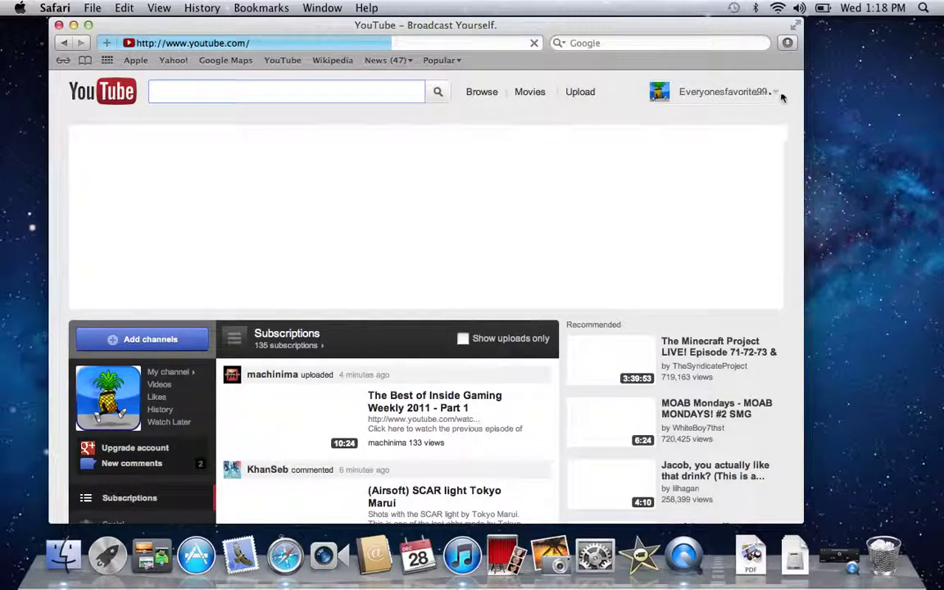
- Open the Modding Tutorials-Gameplays channel via My Channel in the account menu, then switch to QuickTime Player
left_click(776, 92)
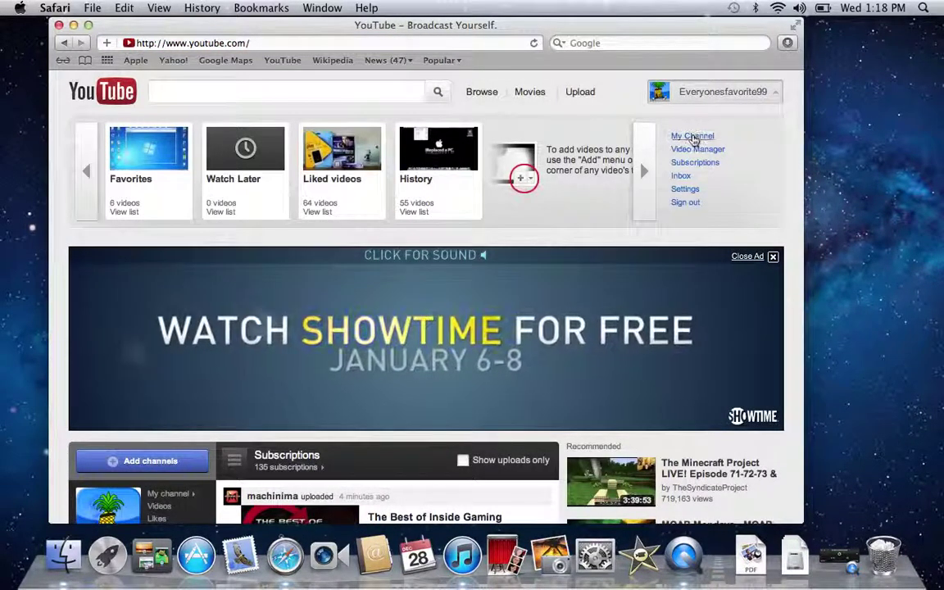
left_click(693, 136)
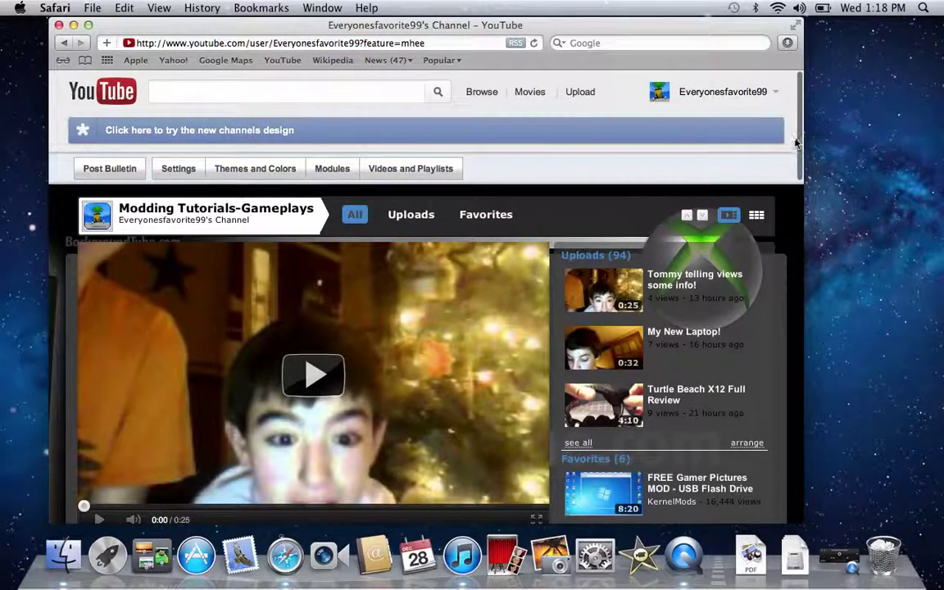
scroll(802, 141, "down", 5)
scroll(802, 141, "up", 5)
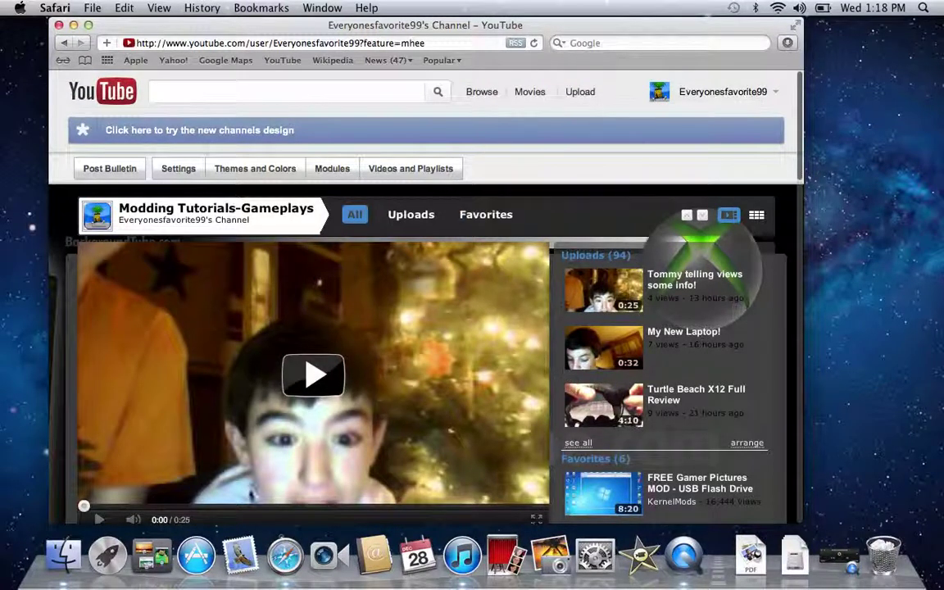
left_click(841, 557)
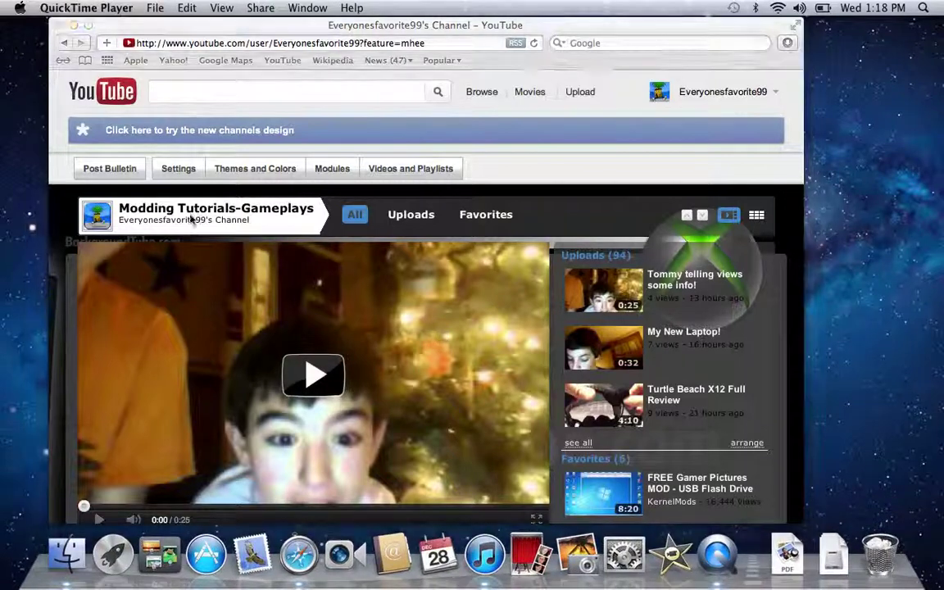